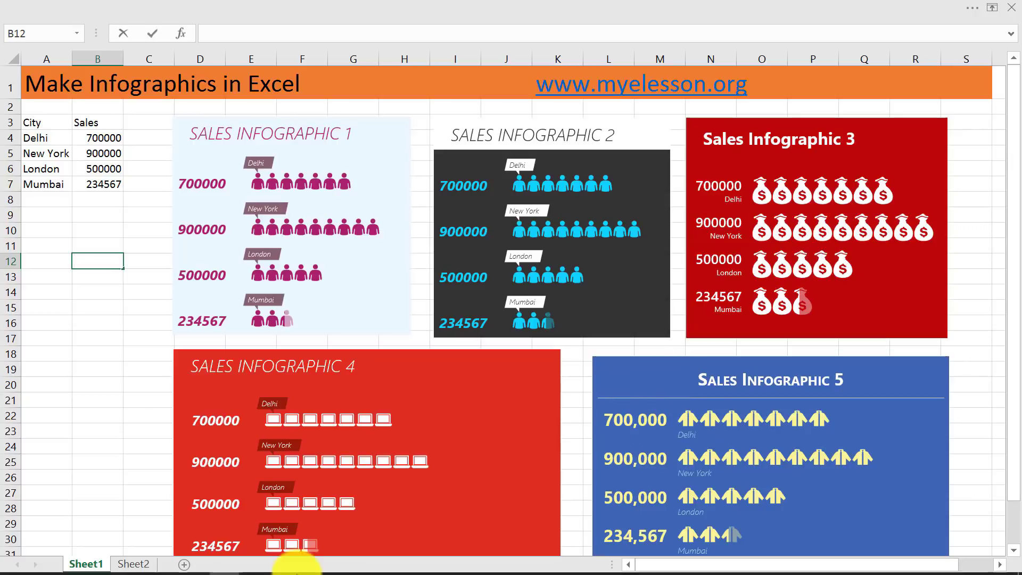
Step: Switch to Sheet2 and set the ribbon display to Show Tabs and Commands
mouse_move(135, 552)
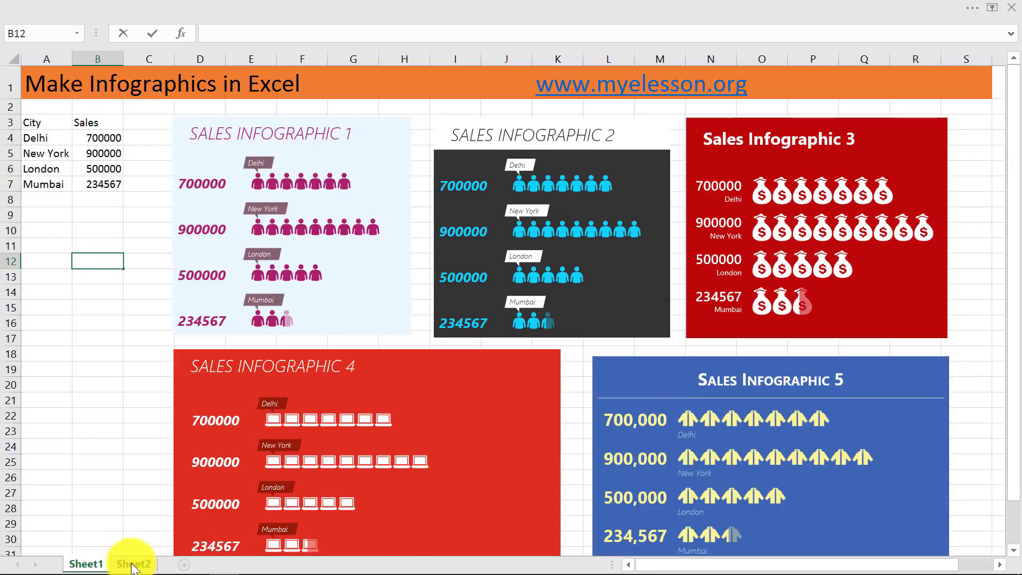
left_click(132, 564)
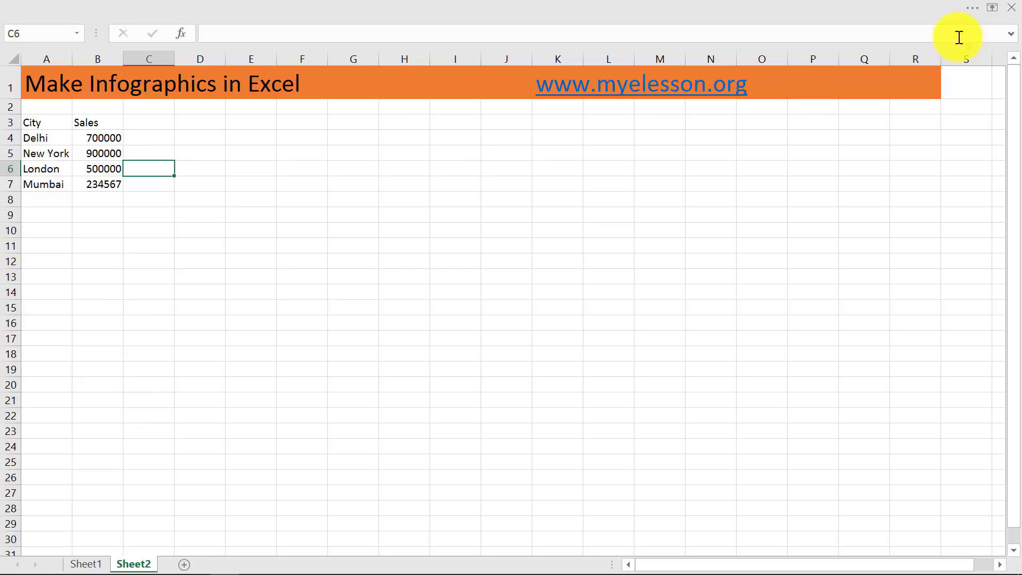
left_click(991, 8)
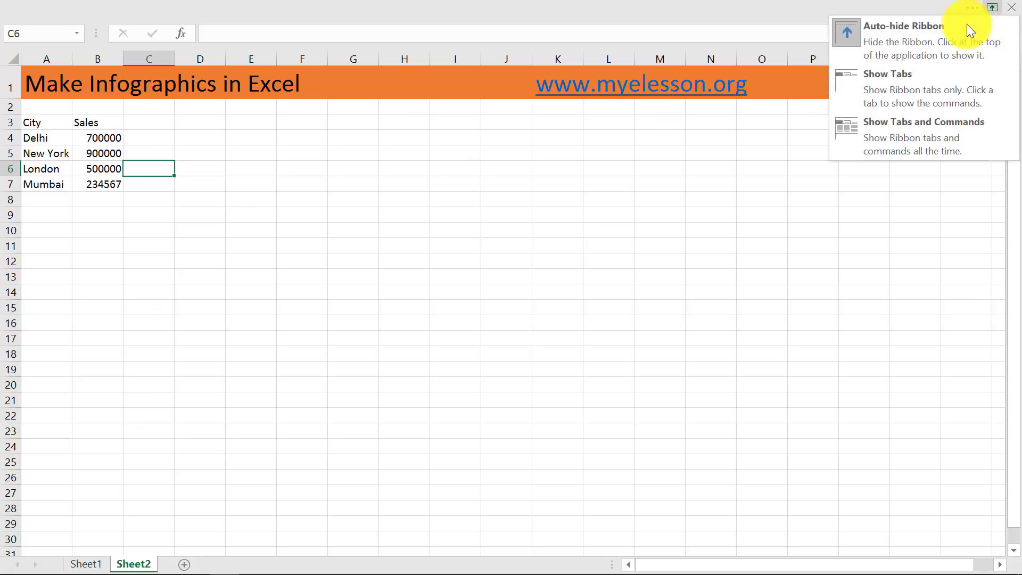
left_click(911, 128)
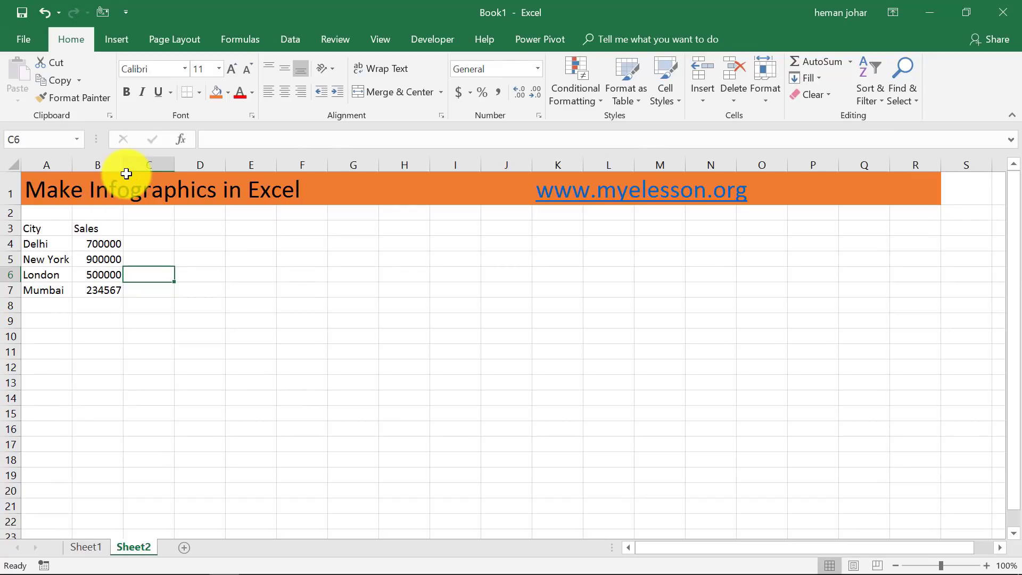
Step: Insert a People Graph add-in at cell E3, beside the City and Sales table
left_click(105, 41)
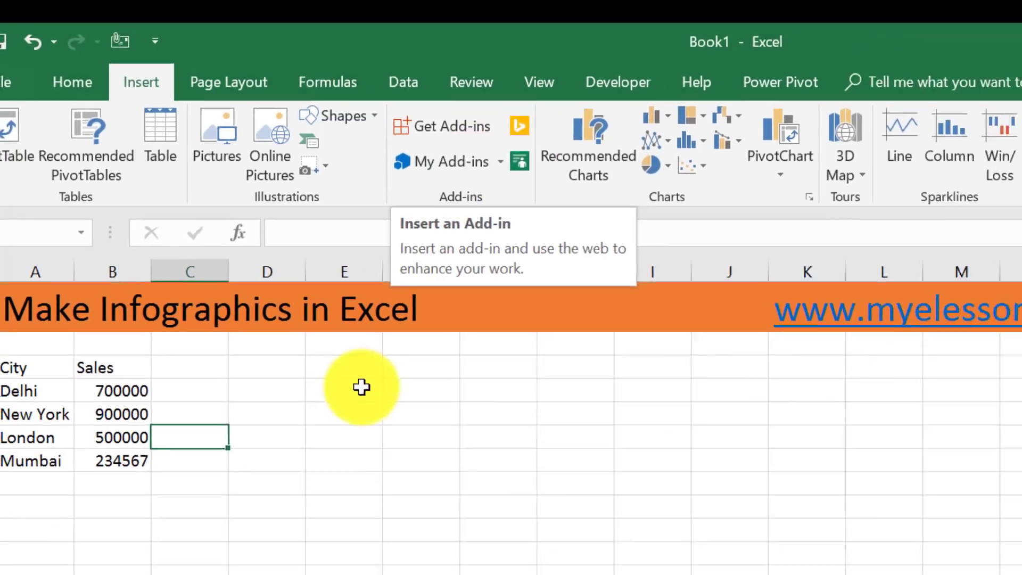
key("Up")
key("Up")
key("Right")
key("Right")
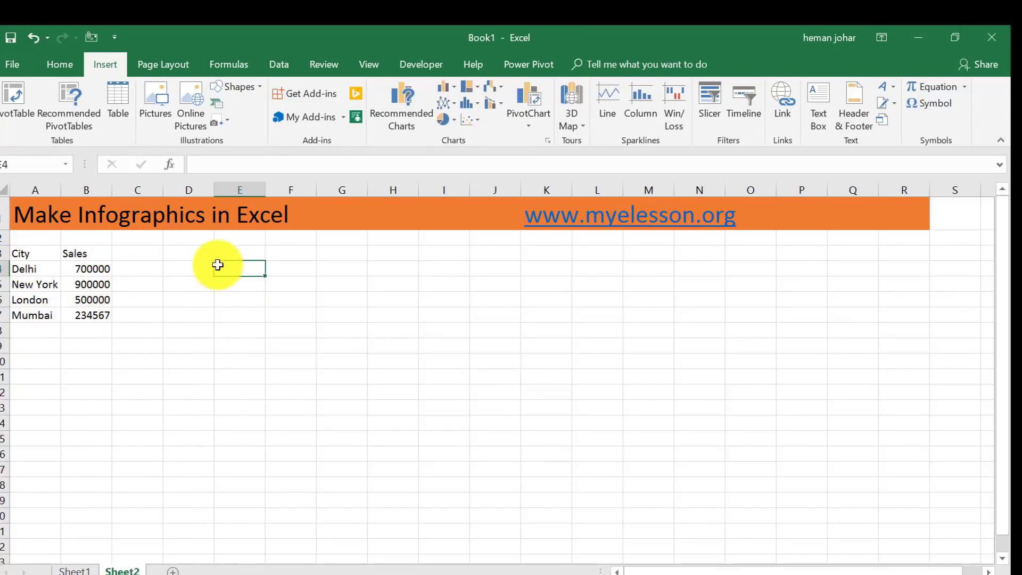
left_click(237, 255)
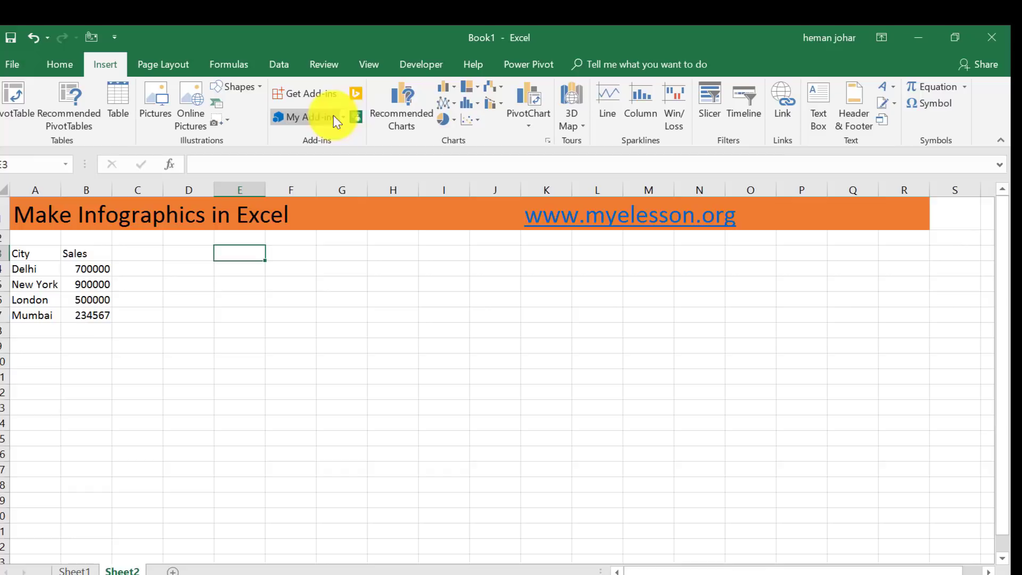
left_click(359, 117)
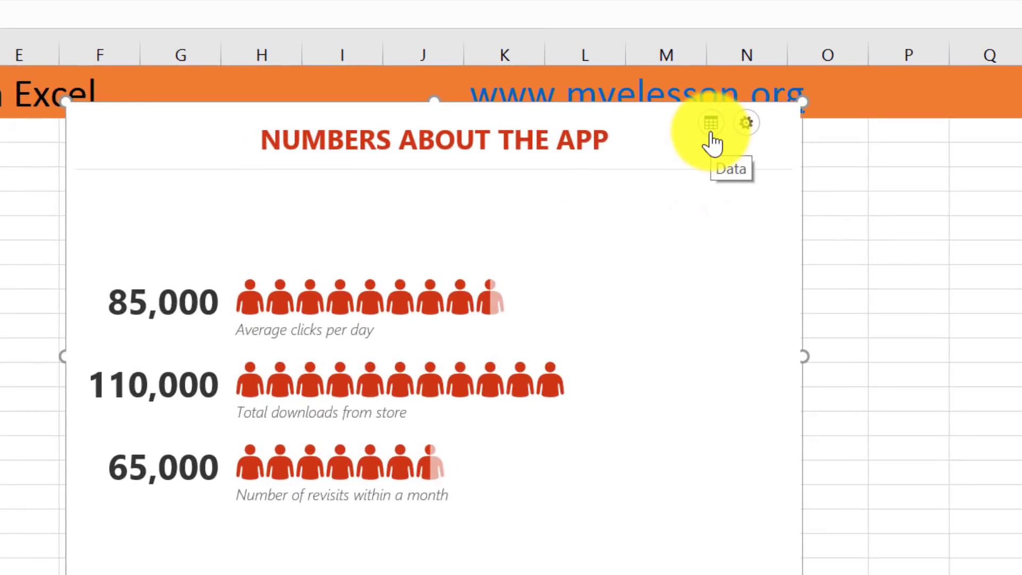
Step: Point the People Graph's data at A3:B7 and create it for Delhi, New York, London and Mumbai
left_click(698, 165)
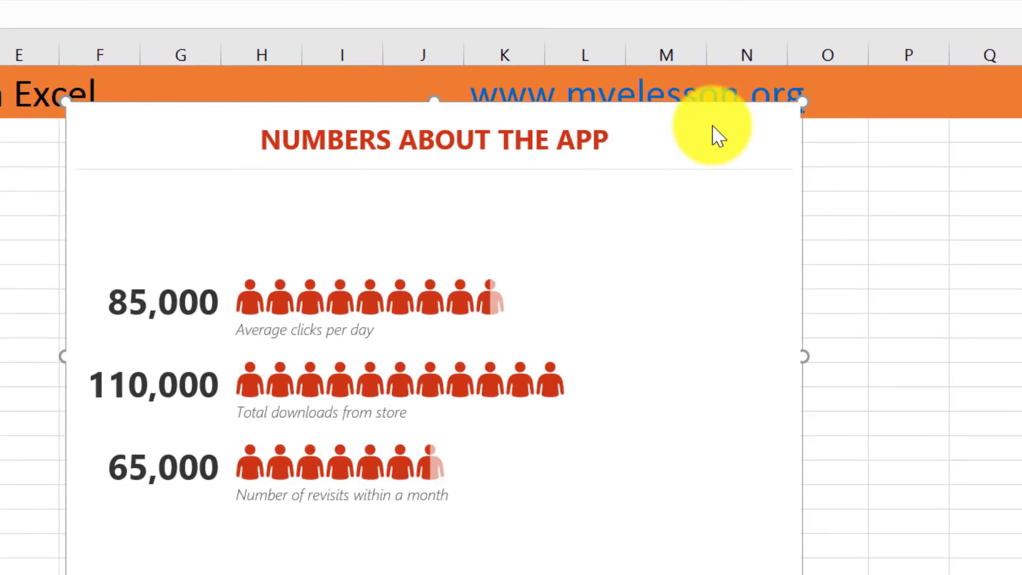
left_click(712, 125)
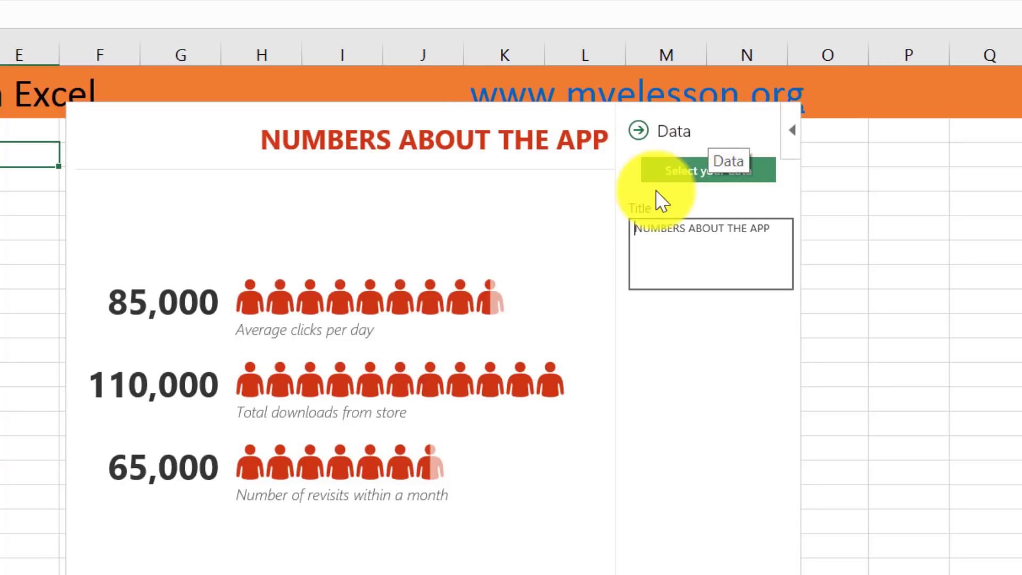
left_click(706, 181)
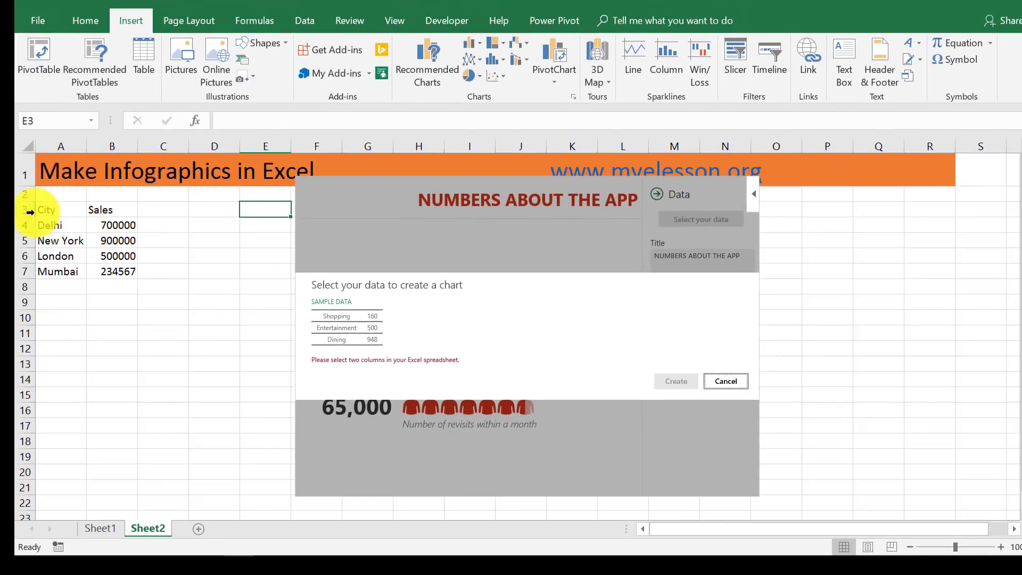
left_click_drag(49, 210, 113, 270)
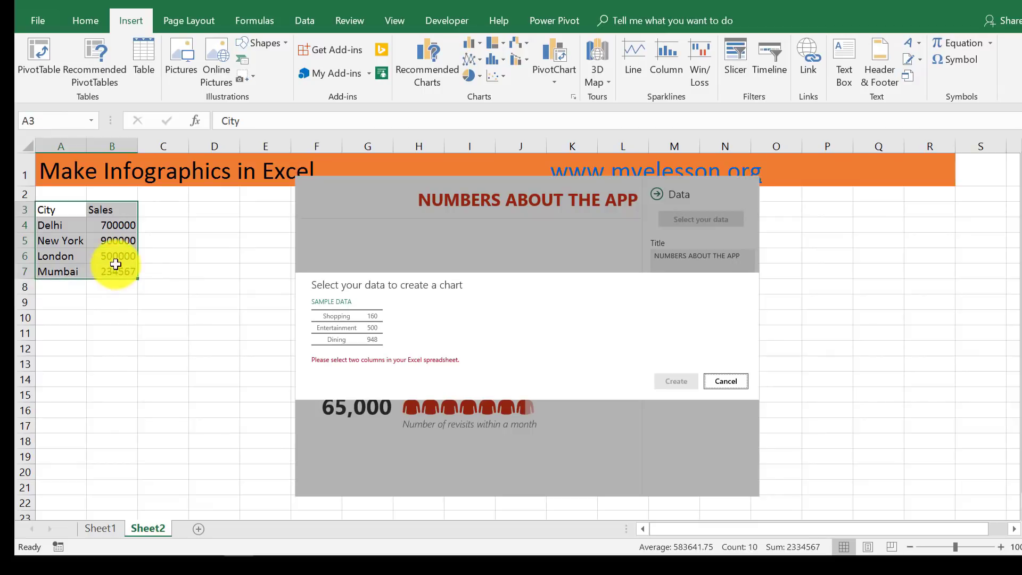
left_click(676, 381)
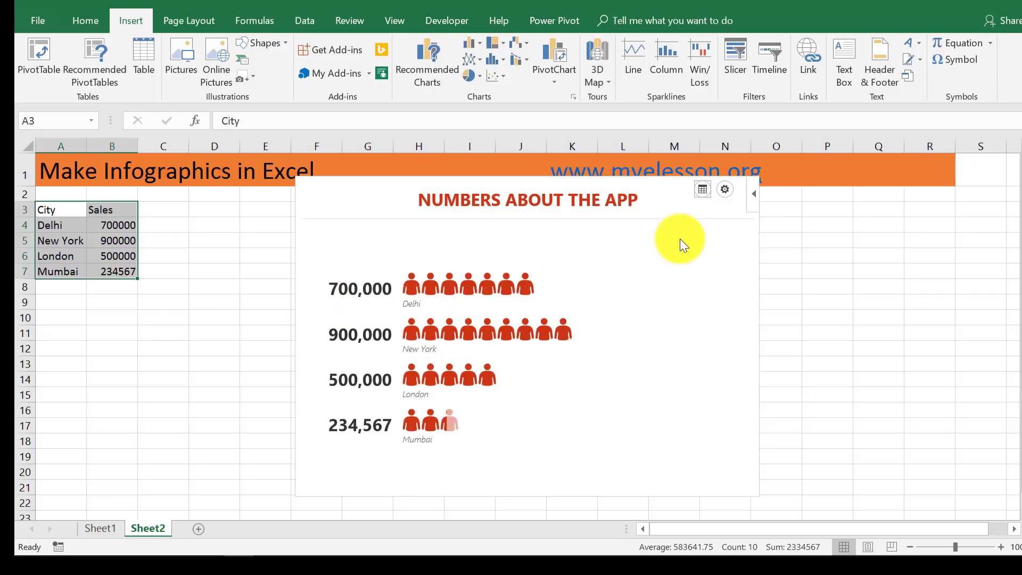
Step: Try the person icon shapes in the graph settings, then switch them to money bags
left_click(724, 189)
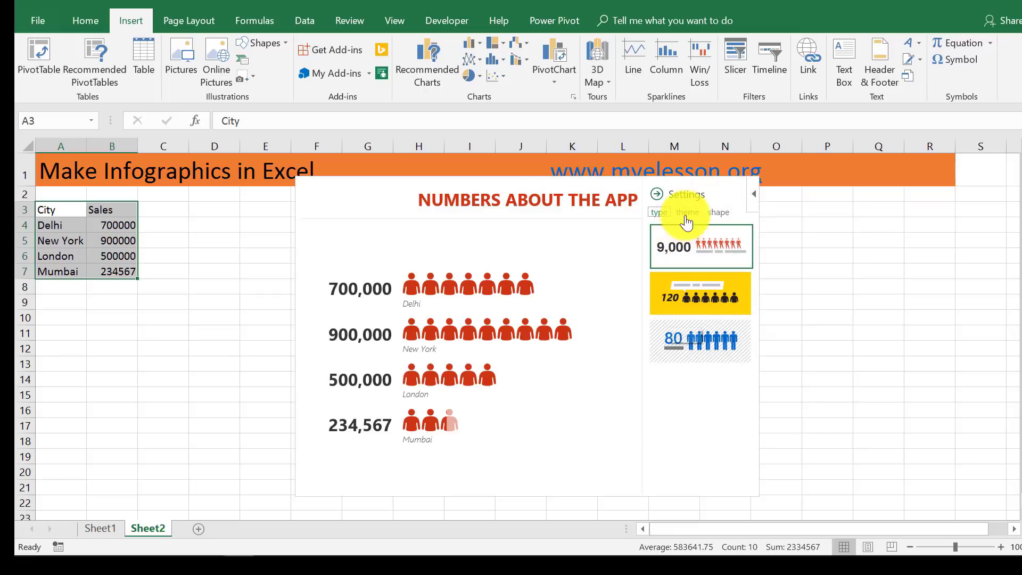
left_click(718, 213)
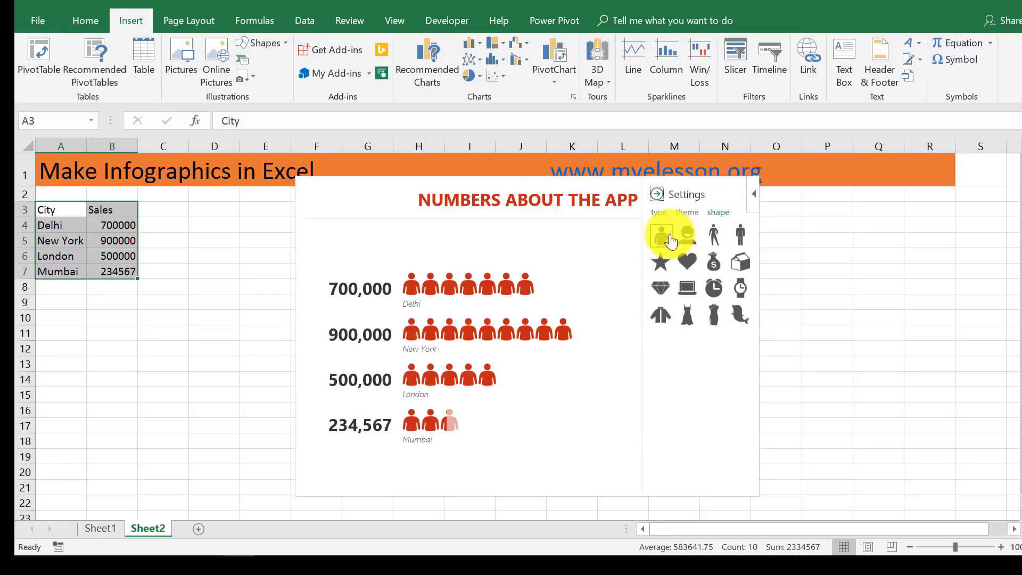
left_click(688, 237)
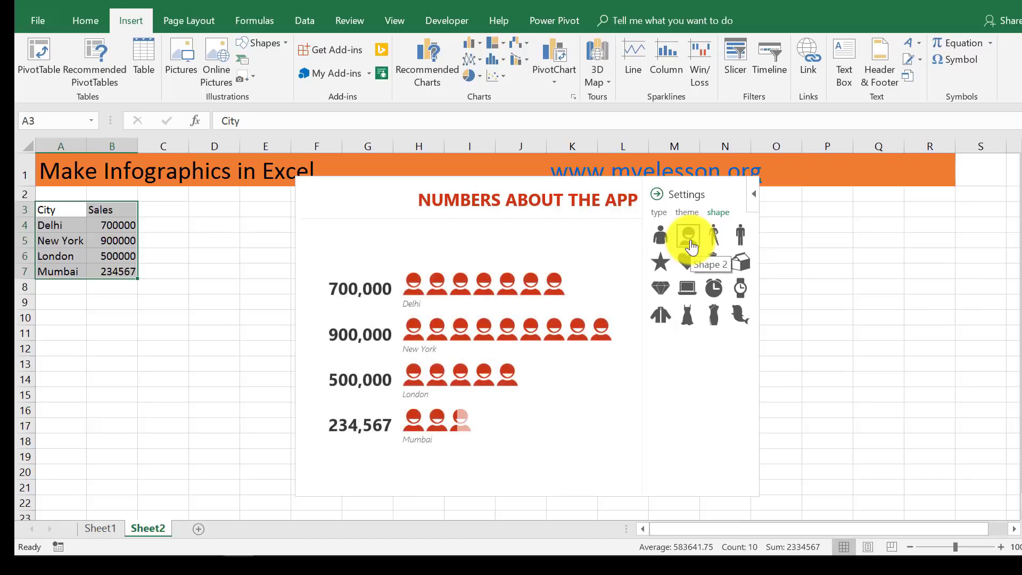
left_click(715, 238)
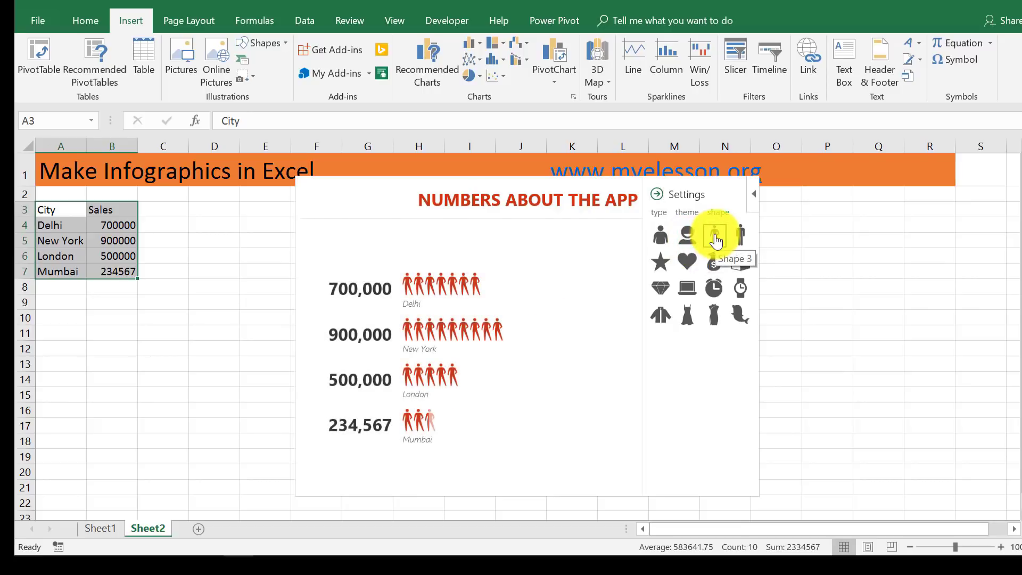
left_click(741, 239)
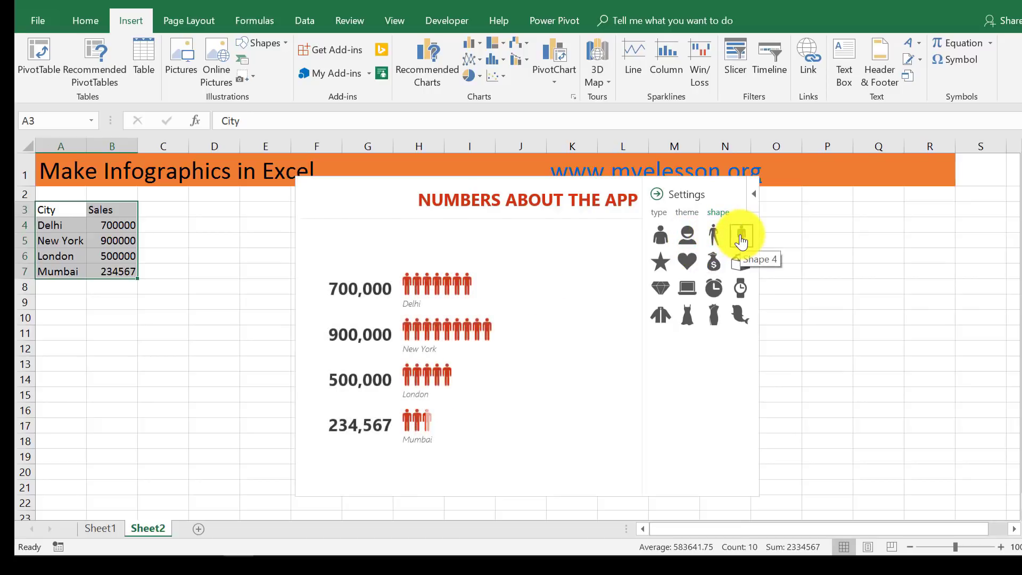
left_click(715, 262)
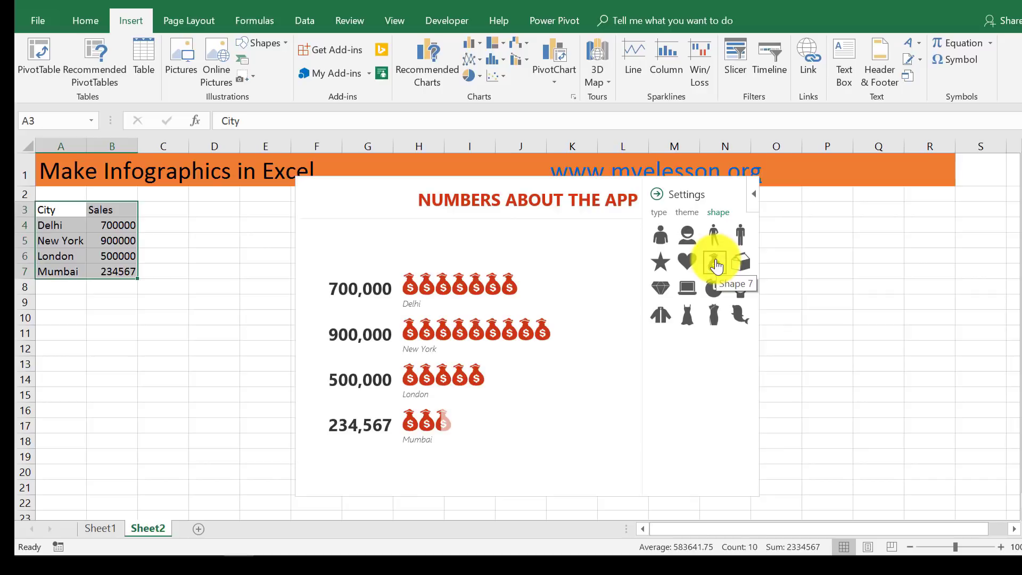
Step: Preview several colour themes and settle on Theme 4, yellow with dark icons
left_click(690, 214)
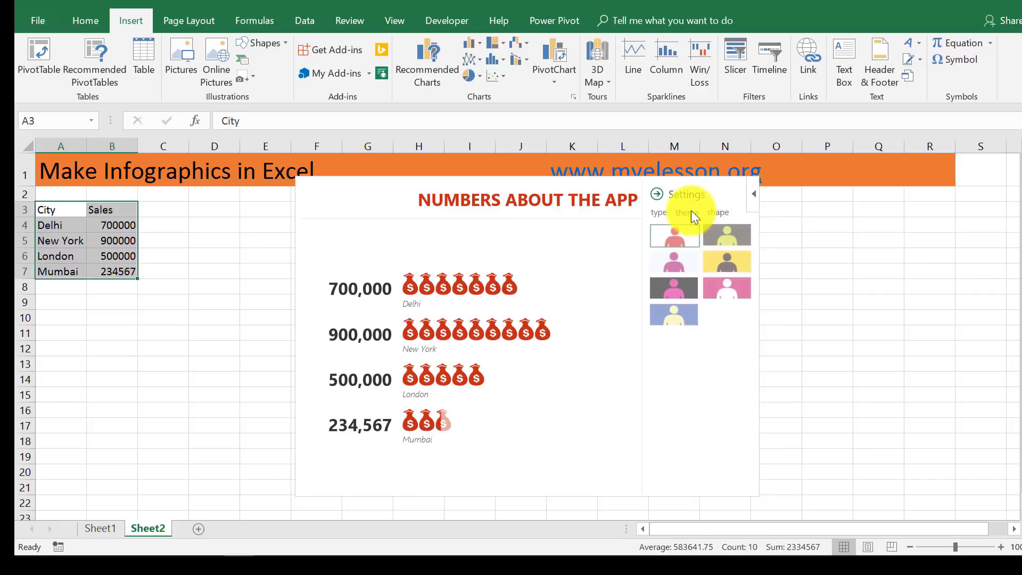
left_click(727, 242)
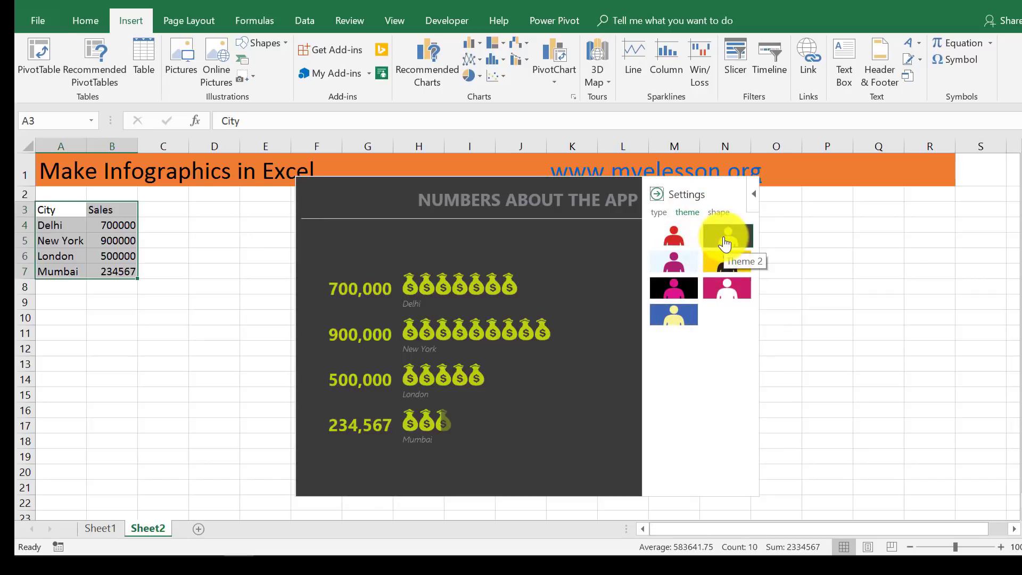
left_click(724, 265)
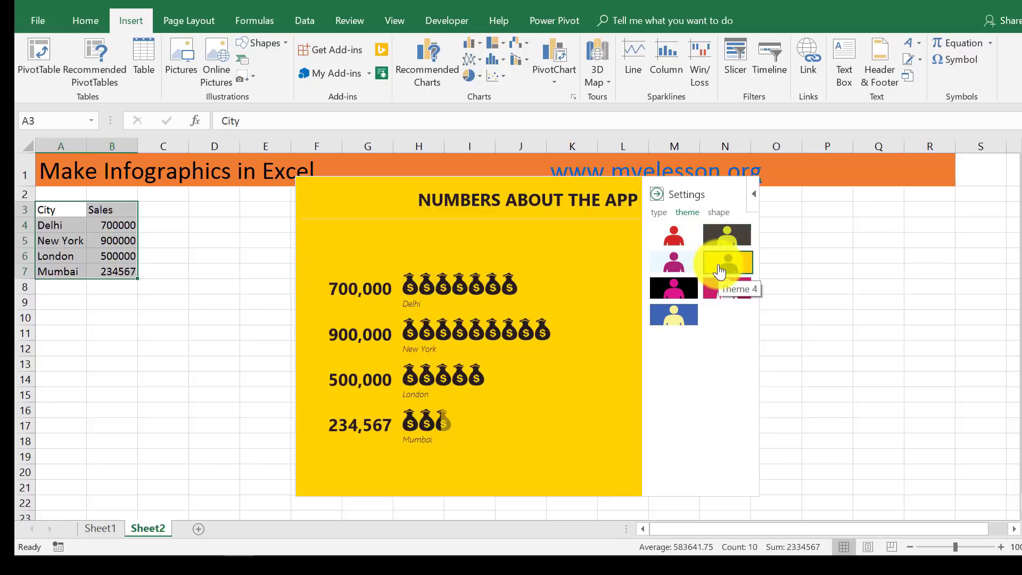
left_click(727, 294)
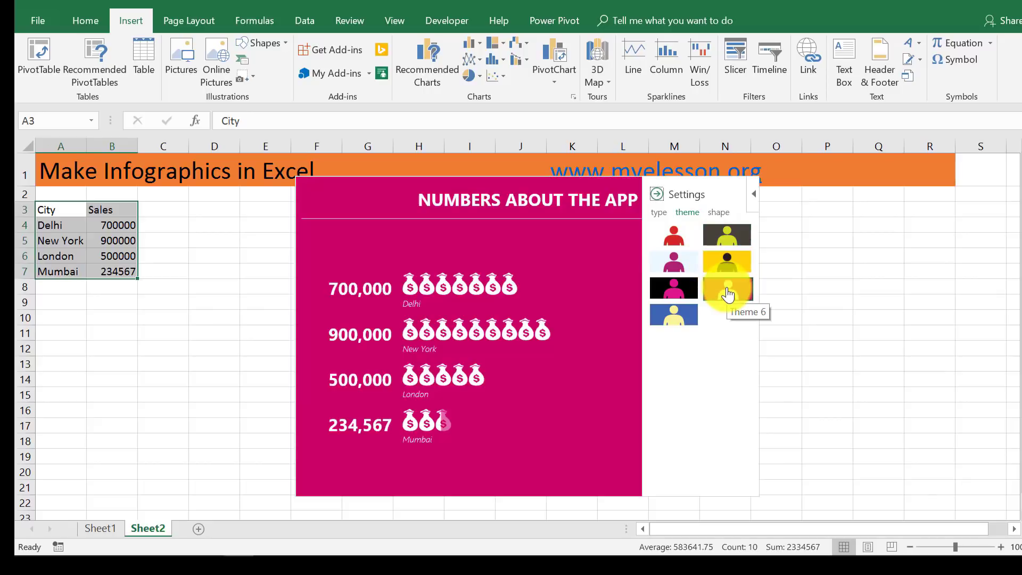
left_click(686, 293)
left_click(674, 314)
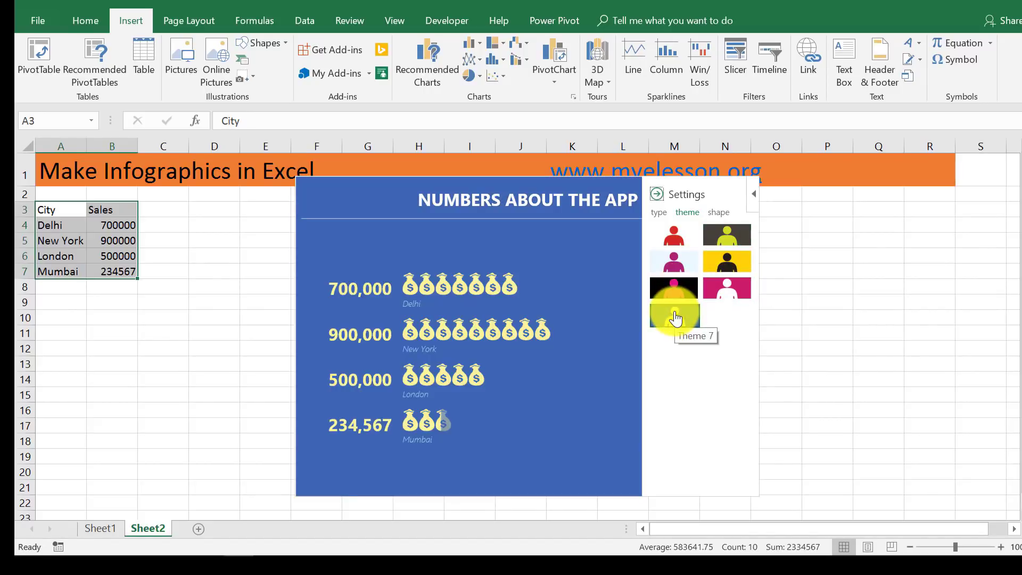
left_click(741, 266)
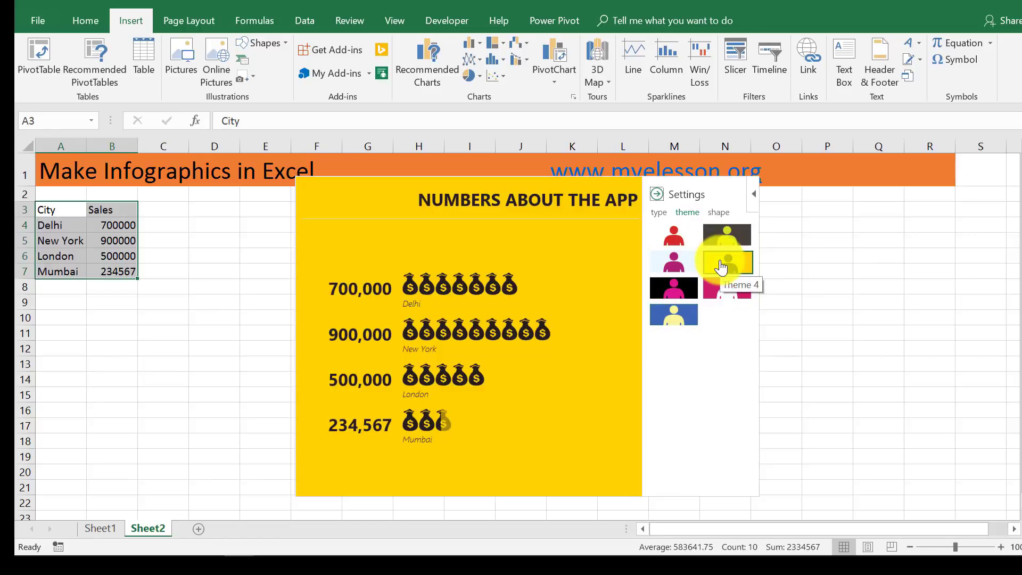
left_click(659, 213)
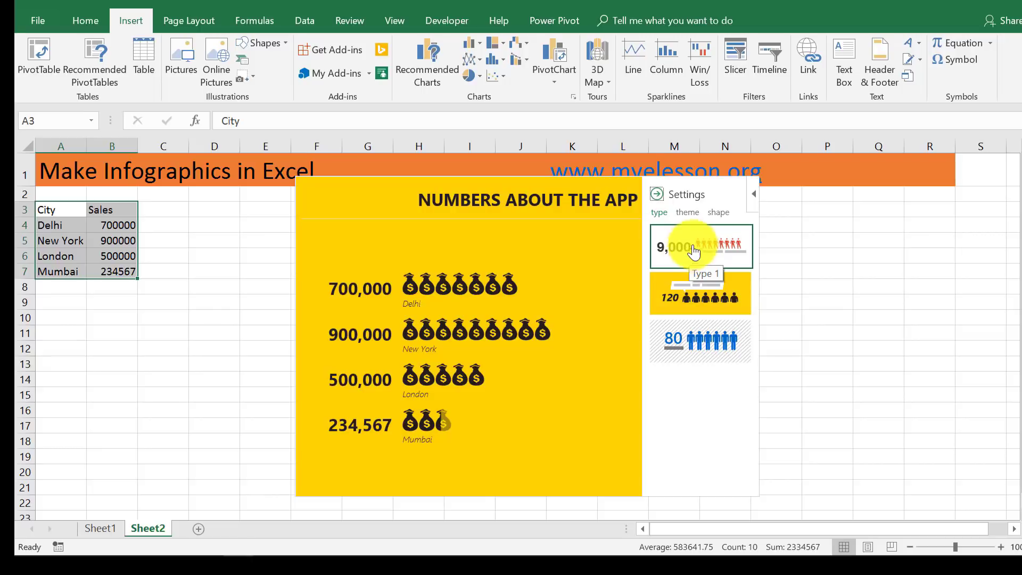
Step: Compare the layout types and choose Type 2, with city labels above the icons
left_click(689, 344)
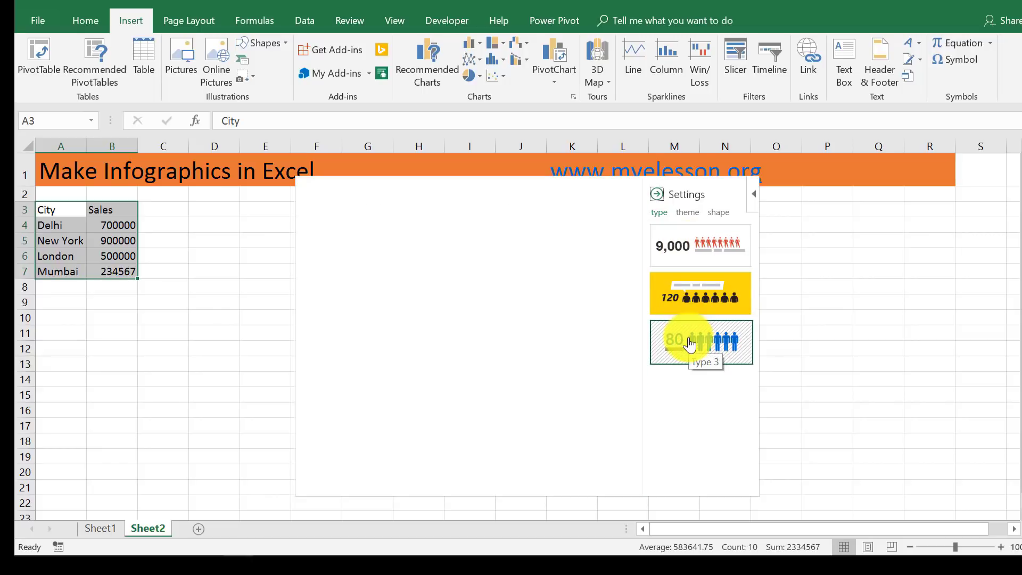
left_click(679, 300)
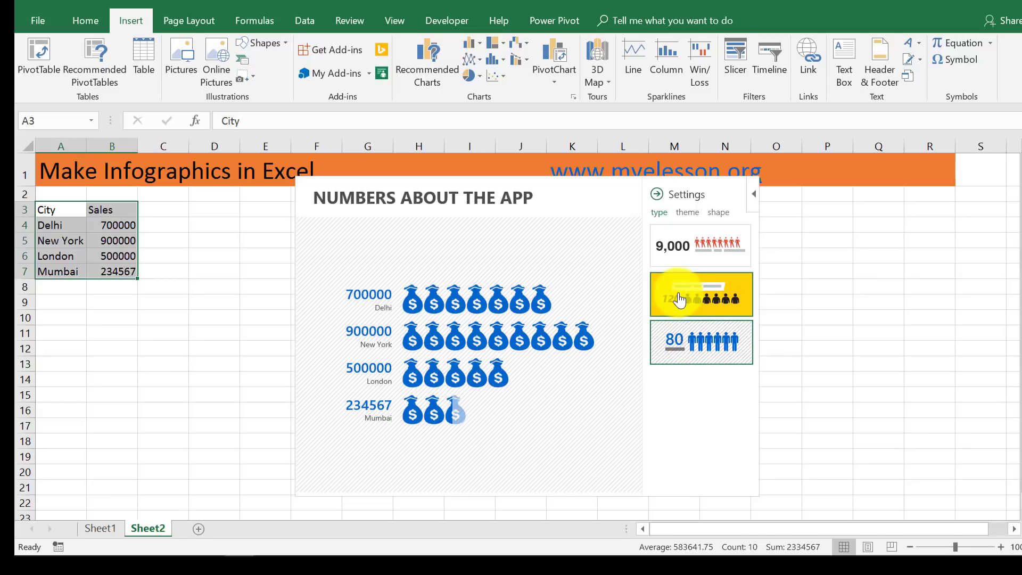
left_click(685, 256)
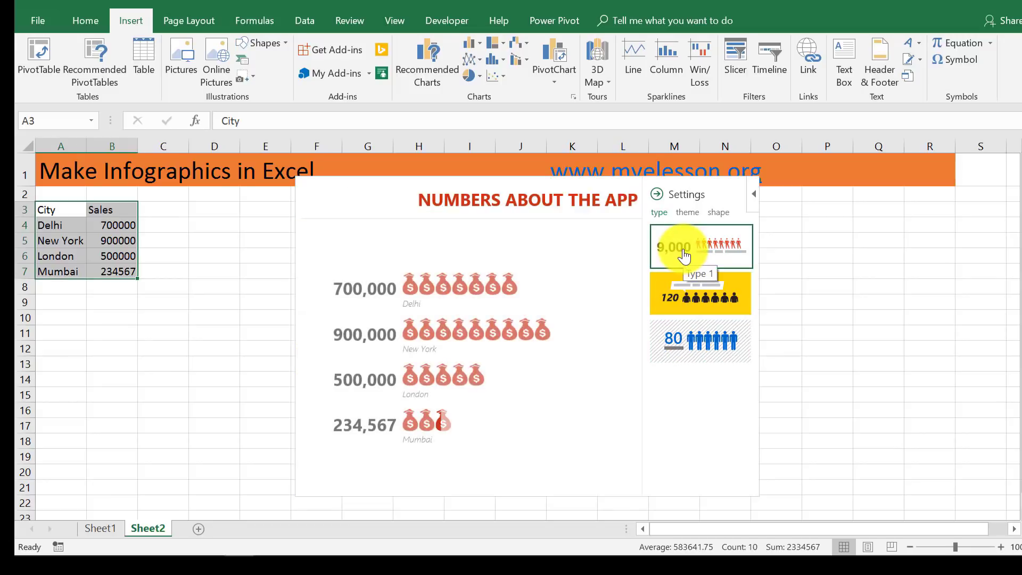
left_click(686, 298)
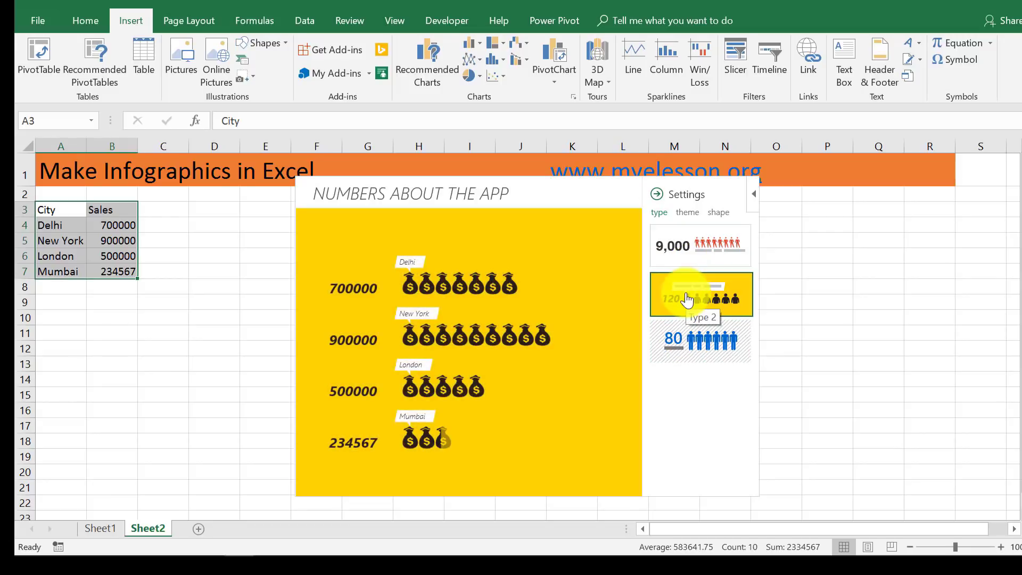
Step: Retitle the infographic 'SALES INFOGRAPHIC' and collapse the data pane
left_click(464, 198)
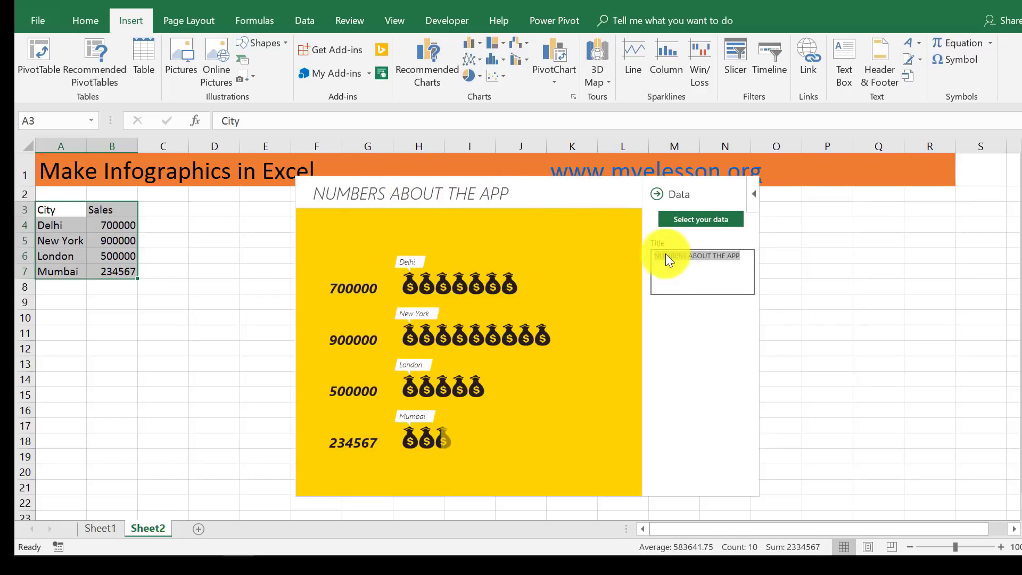
type("Sales Infographic")
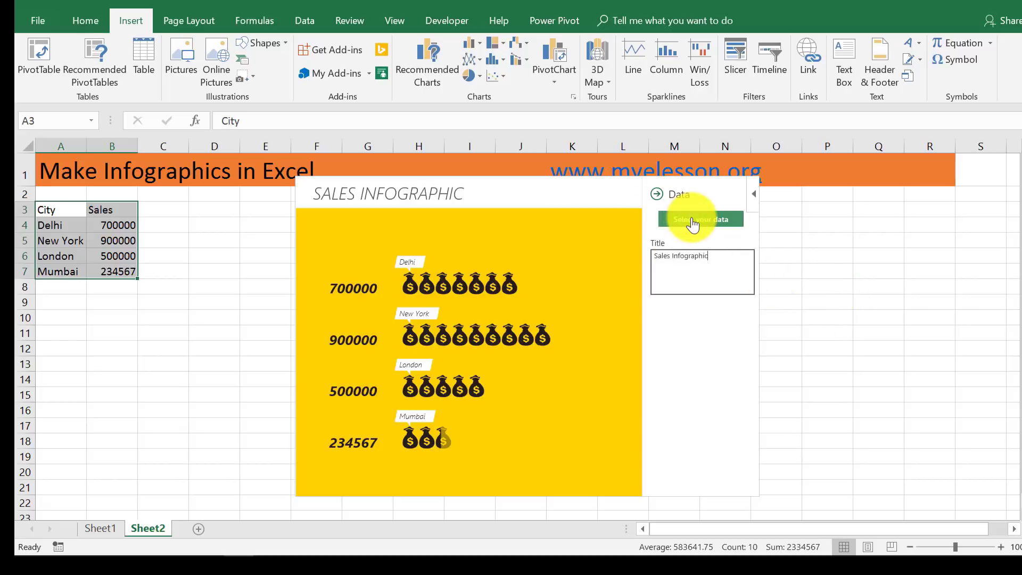
left_click(658, 195)
left_click(820, 271)
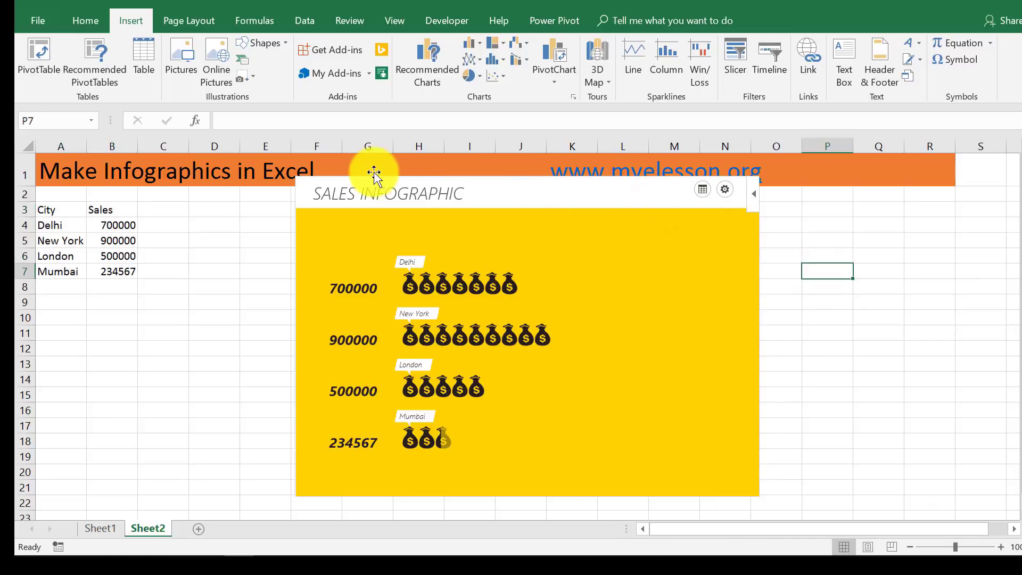
Step: Shrink the infographic, move it beside the City and Sales table, and resize it so the money-bag icons grow
left_click(312, 175)
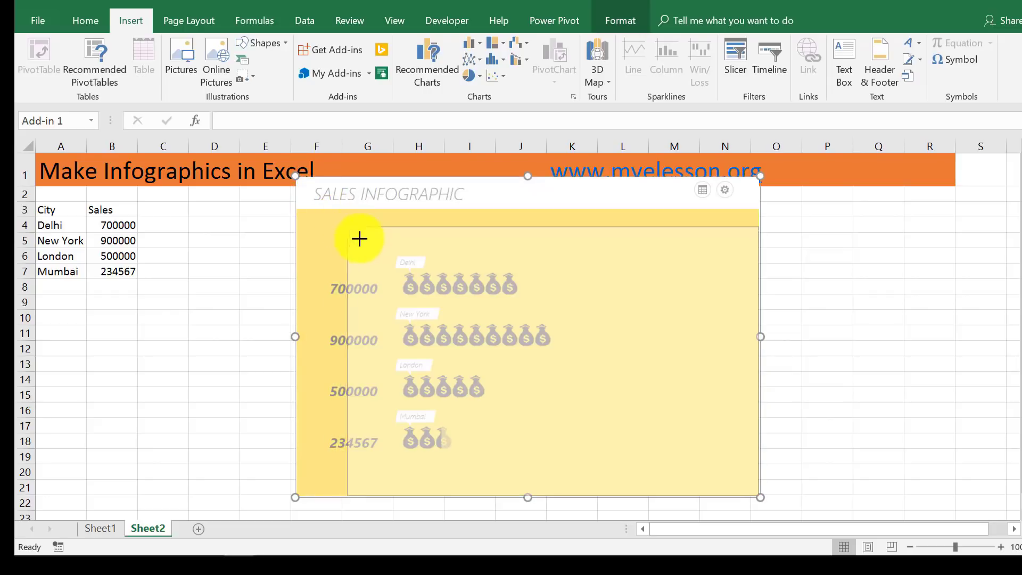
left_click_drag(397, 267, 395, 258)
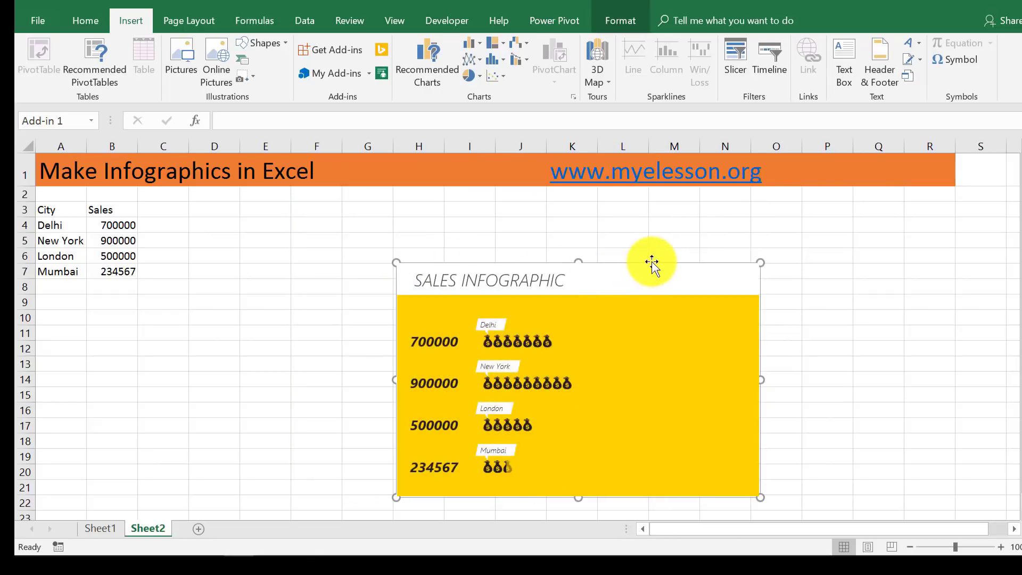
left_click_drag(652, 265, 493, 198)
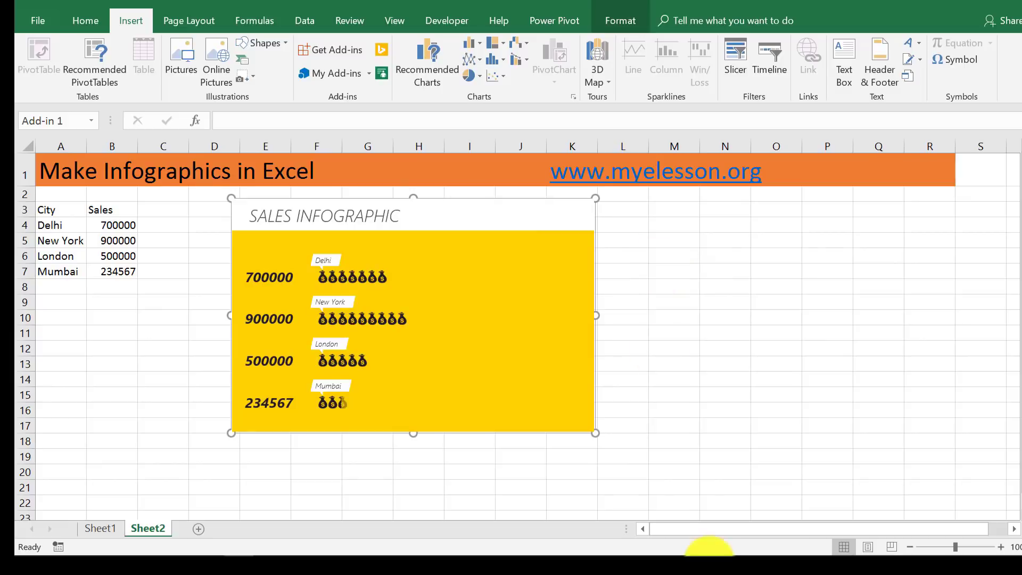
left_click_drag(596, 316, 503, 321)
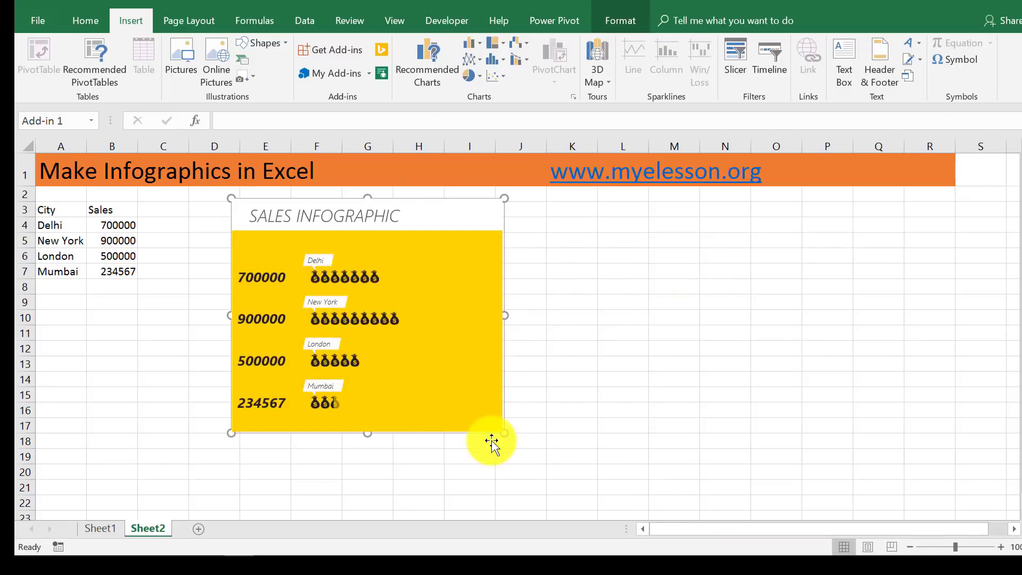
left_click_drag(504, 433, 550, 458)
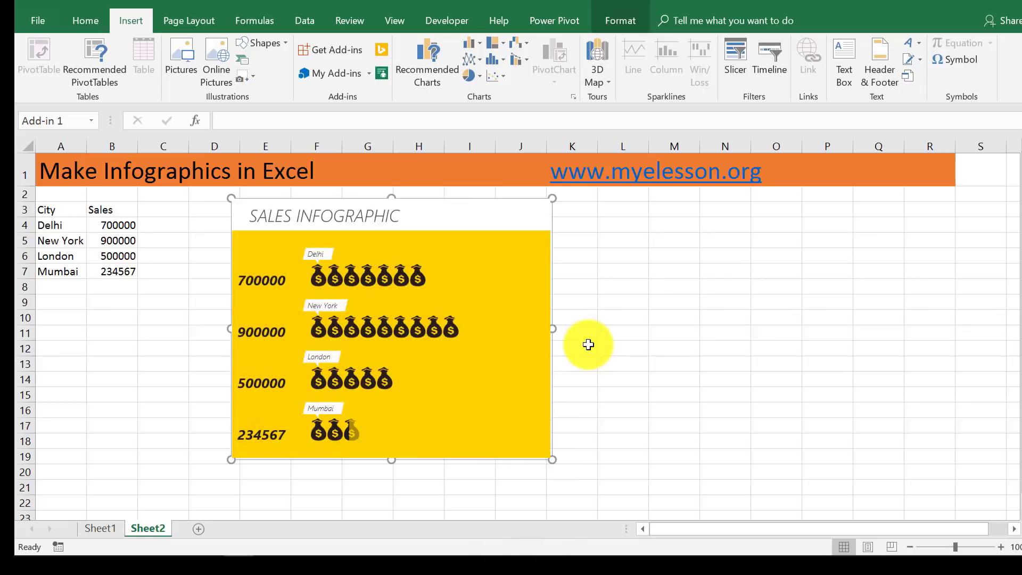
left_click(322, 73)
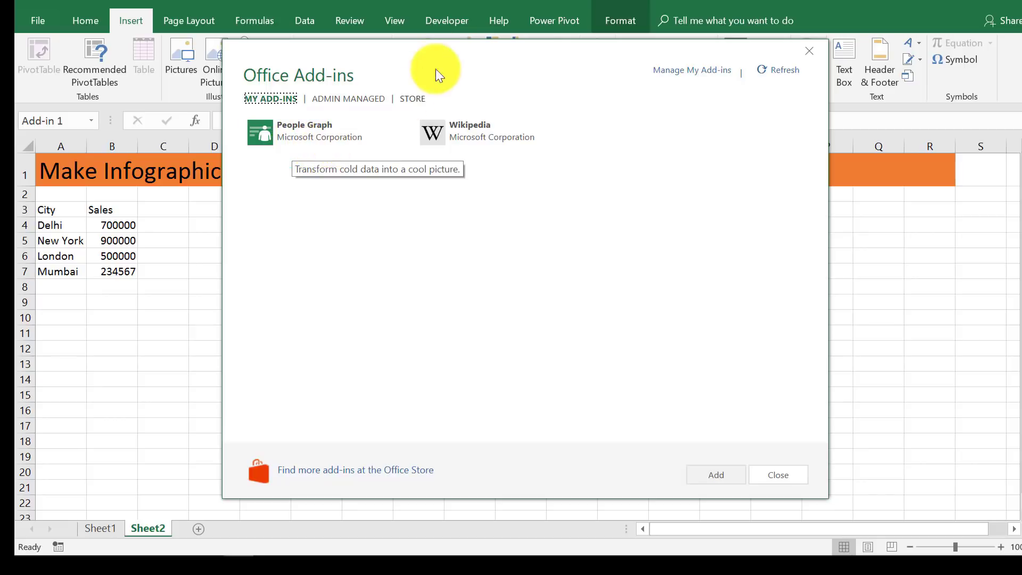
left_click_drag(448, 52, 673, 82)
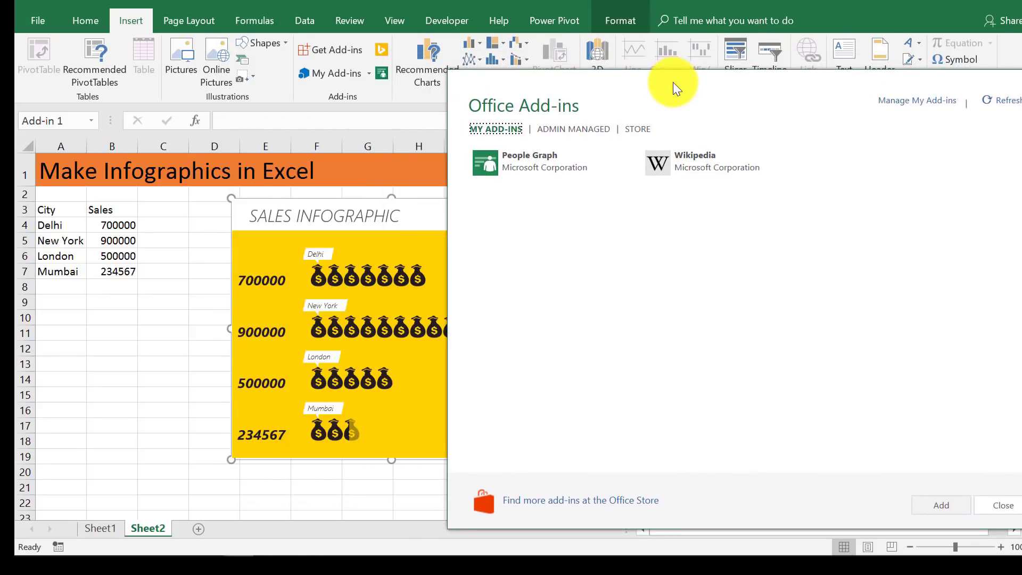
left_click(635, 131)
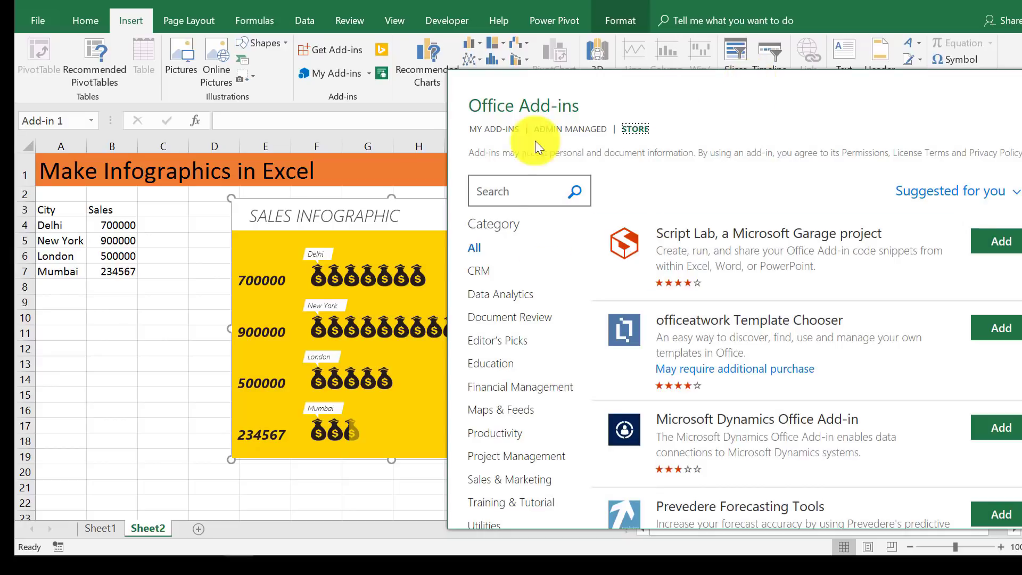
scroll(510, 275, "down", 1)
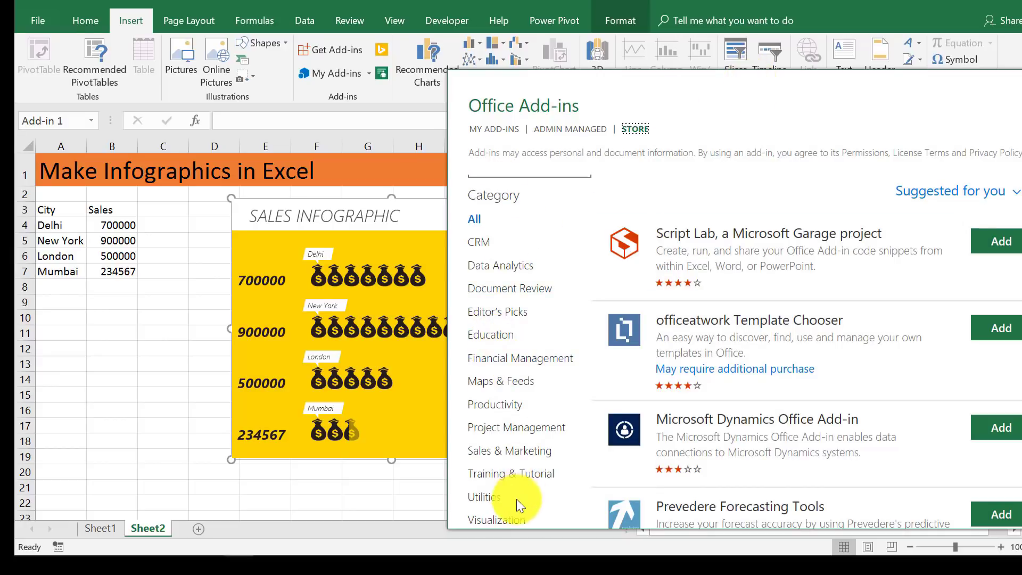
left_click_drag(833, 73, 743, 67)
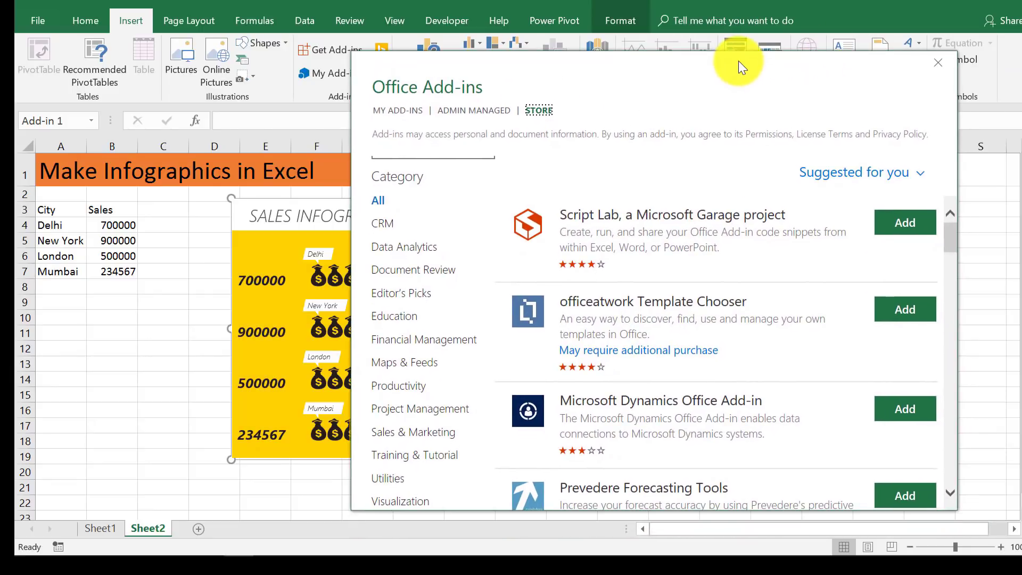
left_click(936, 61)
left_click(767, 269)
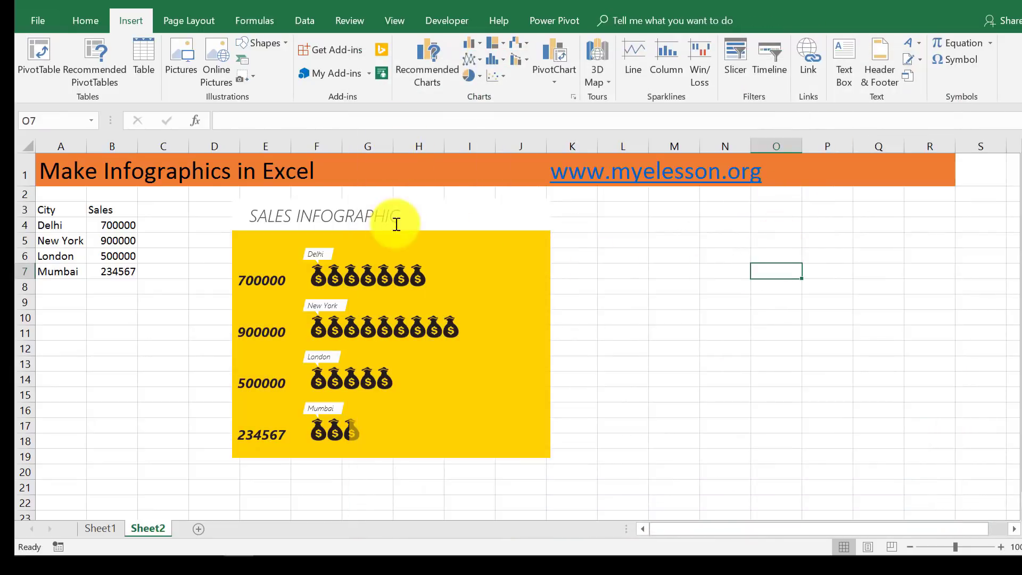
left_click(335, 74)
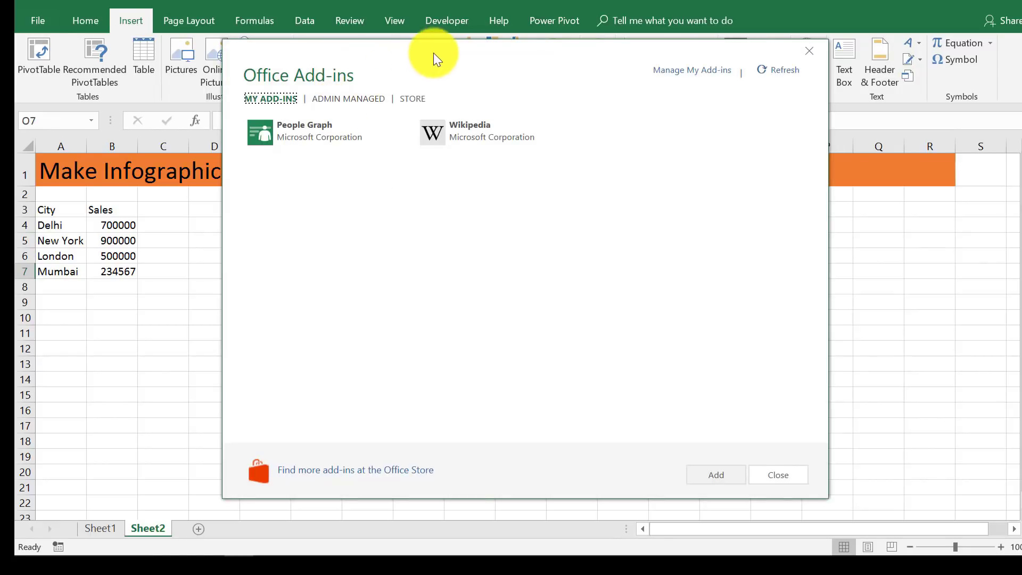
left_click_drag(433, 52, 574, 66)
left_click(905, 71)
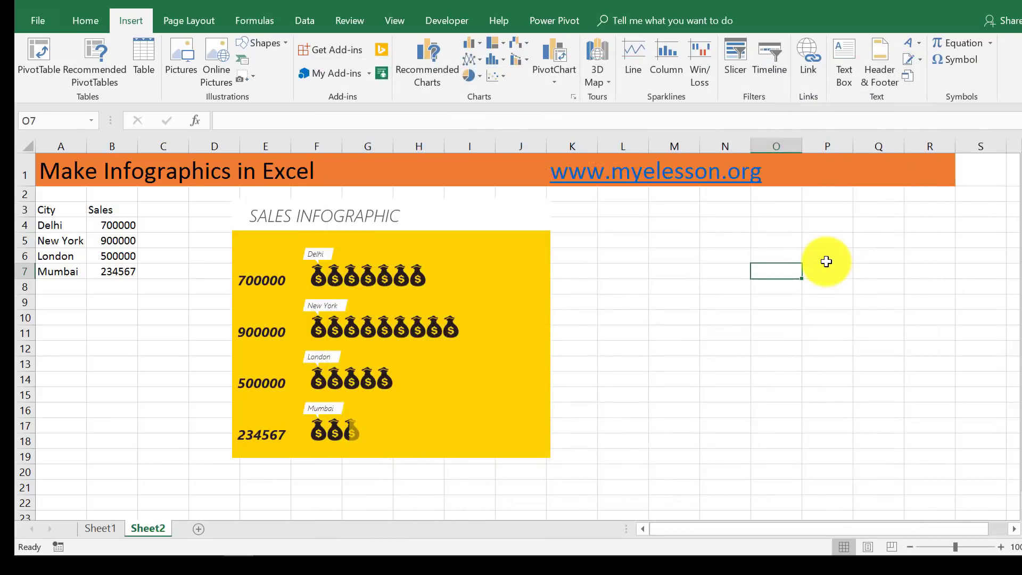